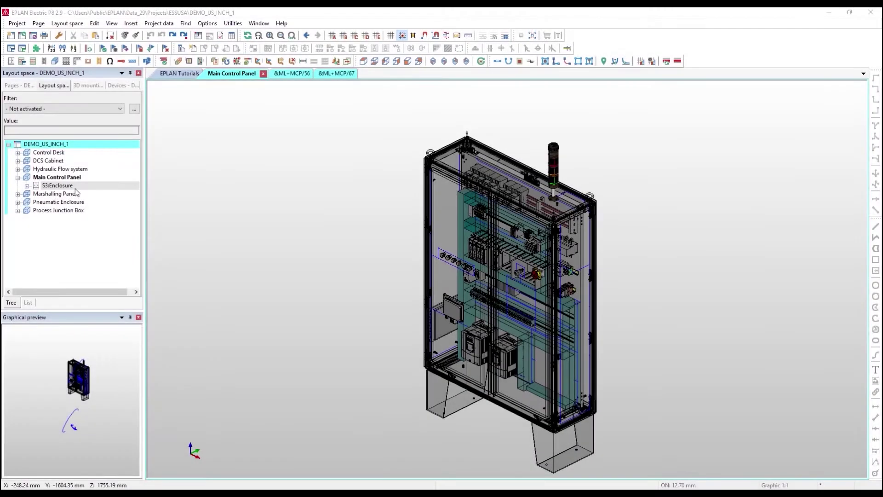
# Expand S3:Enclosure in the Main Control Panel and inspect its cover, right door, floor sheet, rear panel, left side panel and mounting panel.
pyautogui.click(27, 185)
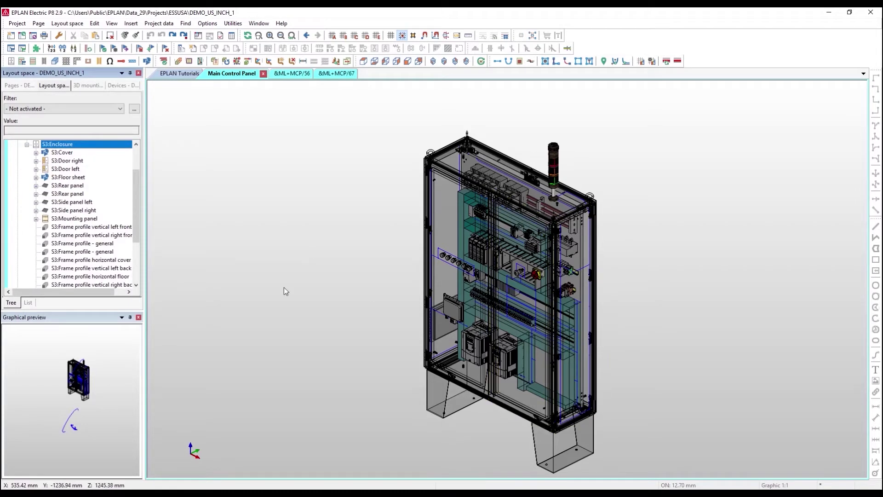
pyautogui.click(65, 153)
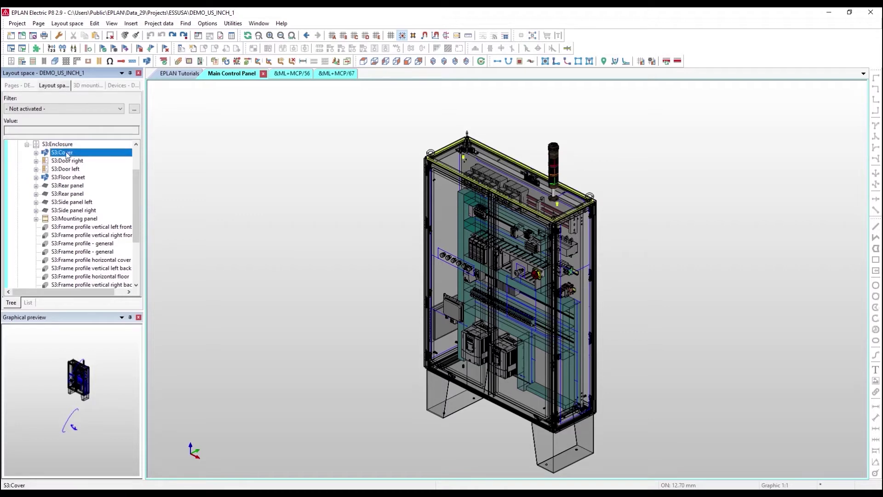
pyautogui.click(69, 162)
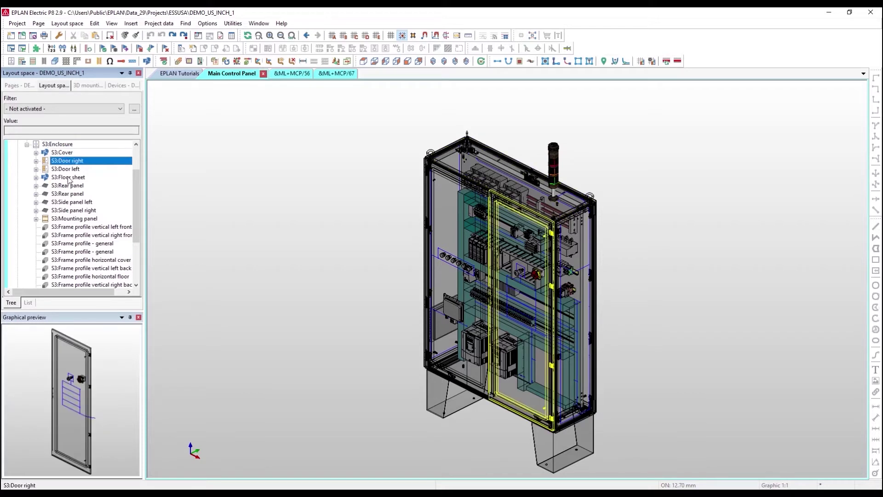
pyautogui.click(69, 178)
pyautogui.click(68, 186)
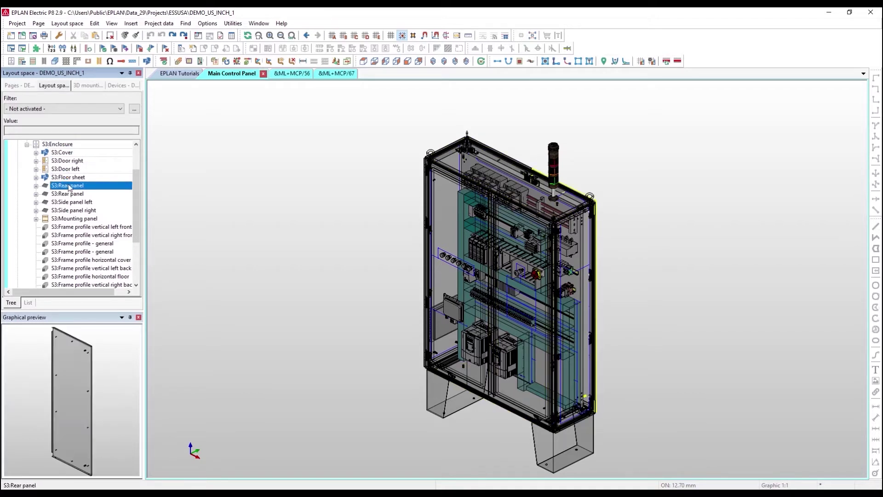
pyautogui.click(70, 204)
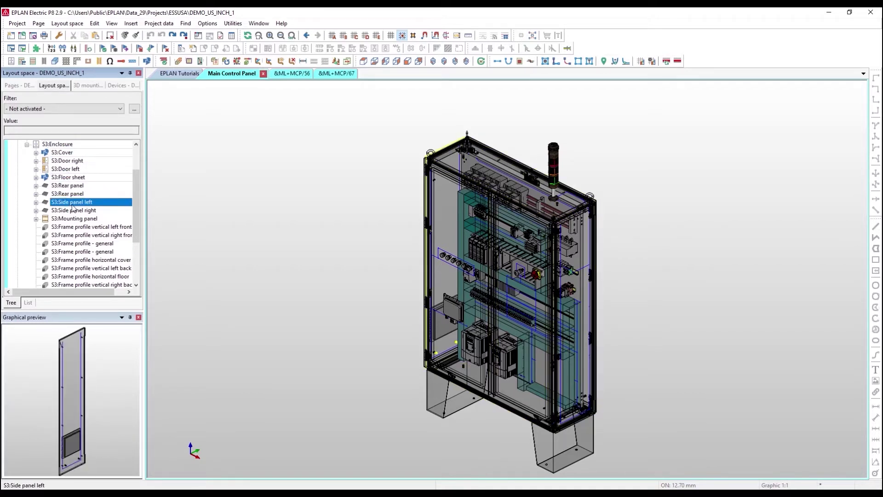
pyautogui.click(74, 219)
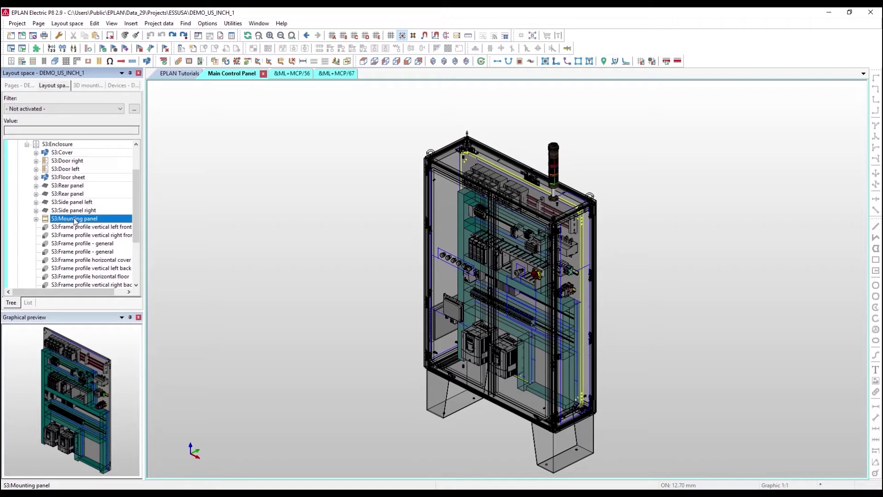
# Open the front of the S3 mounting panel in the 3D view and expand the DEMO_US_INCH_1 project in the 3D mounting layout navigator.
pyautogui.click(35, 219)
pyautogui.click(81, 227)
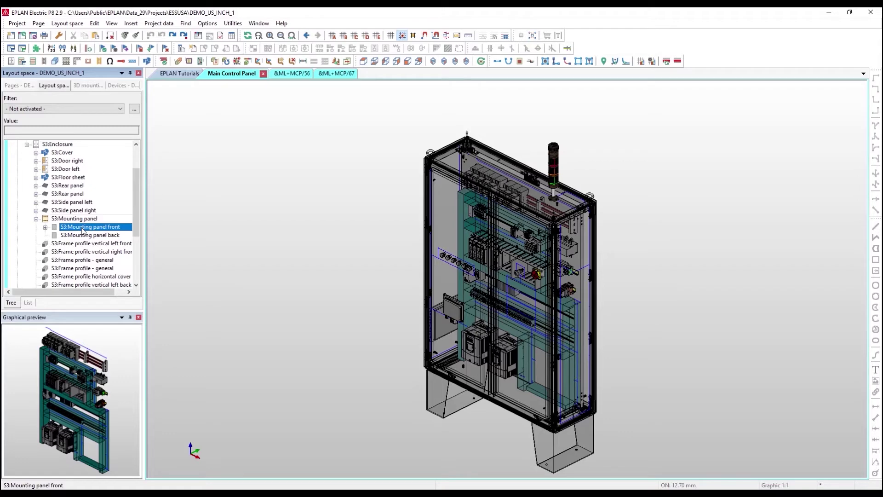
pyautogui.doubleClick(83, 227)
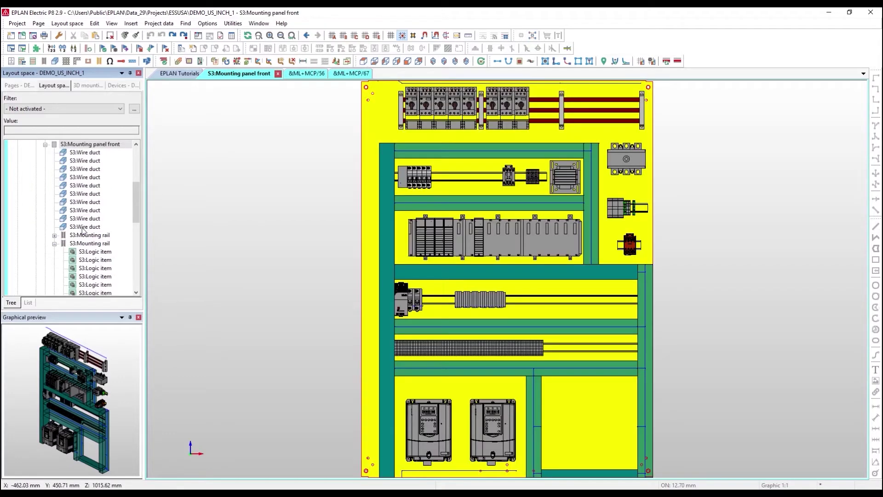
pyautogui.click(276, 225)
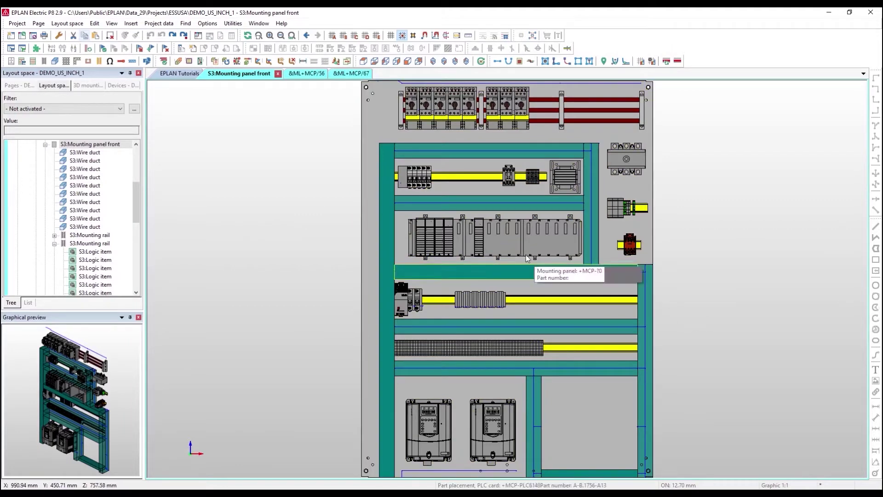
pyautogui.click(91, 85)
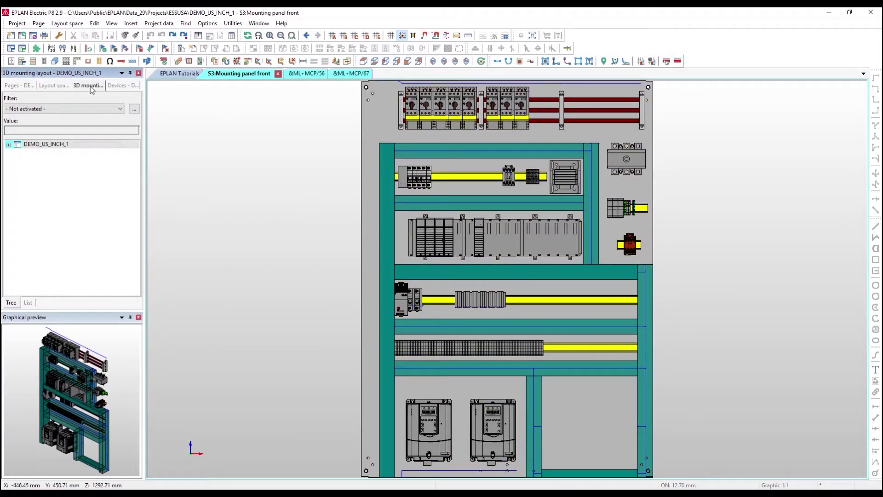
pyautogui.click(9, 144)
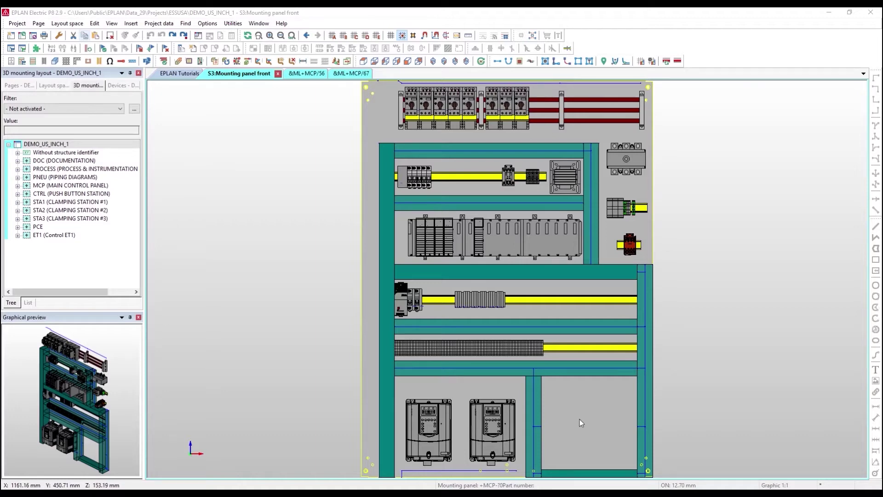
# Choose the Rittal cable duct RIT.8800750 (30x2000x80 mm) as the wire duct for the empty lower-right area of the mounting panel.
pyautogui.scroll(5, 580, 421)
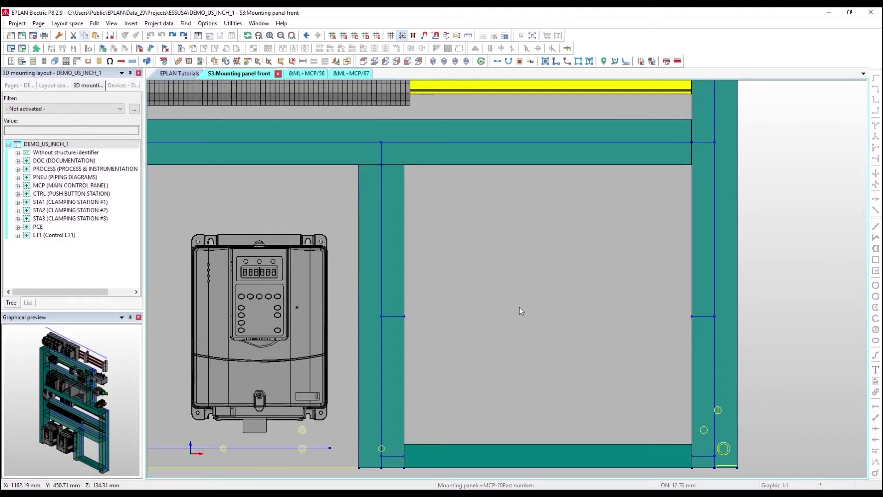
pyautogui.moveTo(520, 307); pyautogui.dragTo(506, 288, button='middle')
pyautogui.scroll(1, 490, 284)
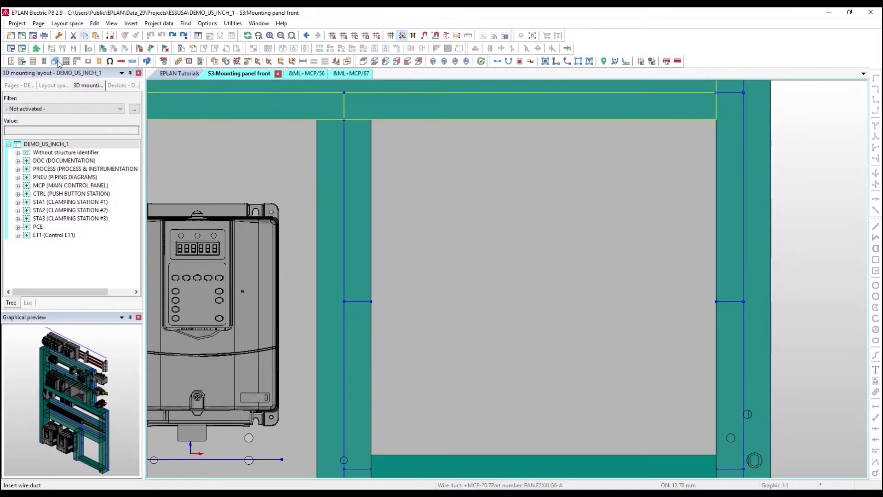
pyautogui.click(109, 71)
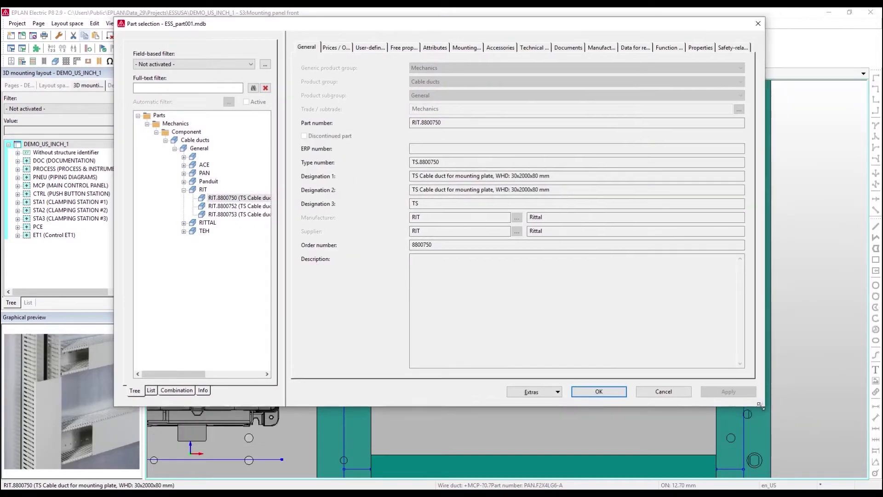
pyautogui.click(251, 206)
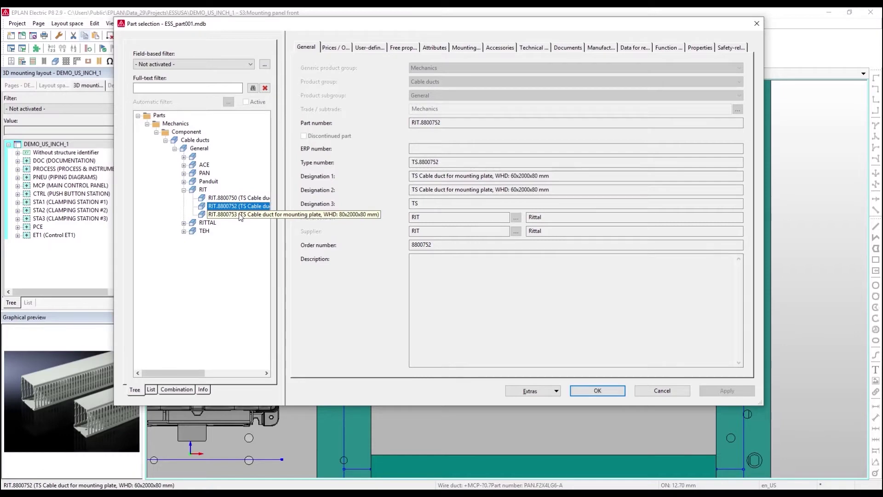
pyautogui.click(238, 198)
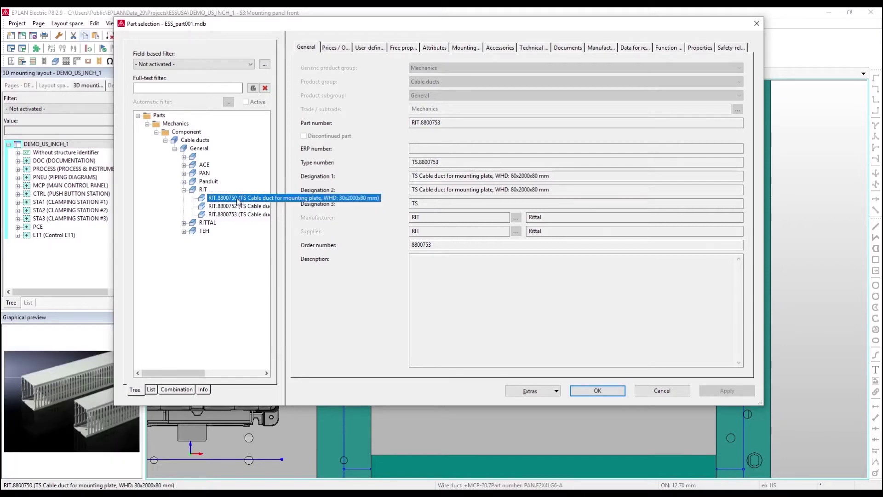
pyautogui.click(603, 395)
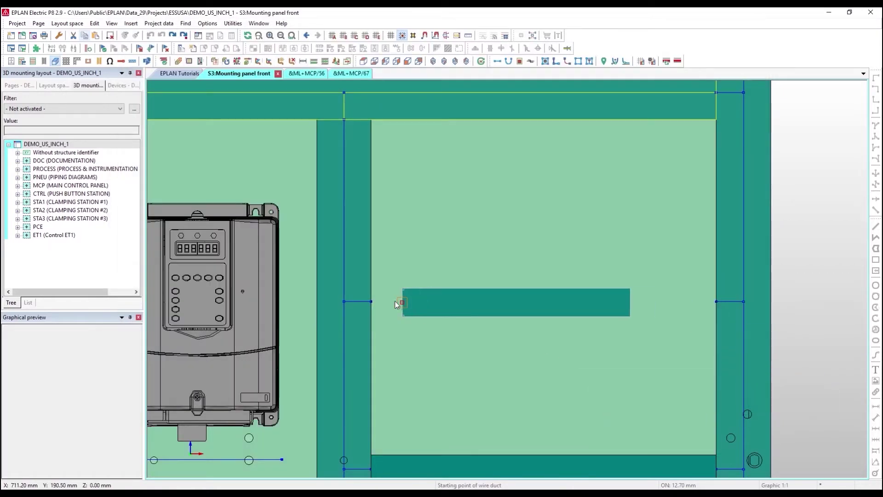
# Place the wire duct horizontally between the inner-edge midpoints of the two vertical ducts, about 364 mm long.
pyautogui.scroll(1, 373, 302)
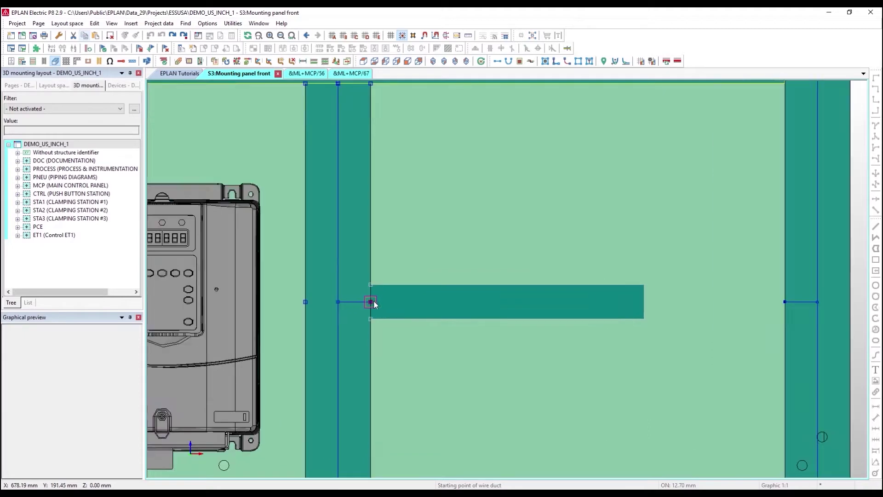
pyautogui.scroll(3, 373, 303)
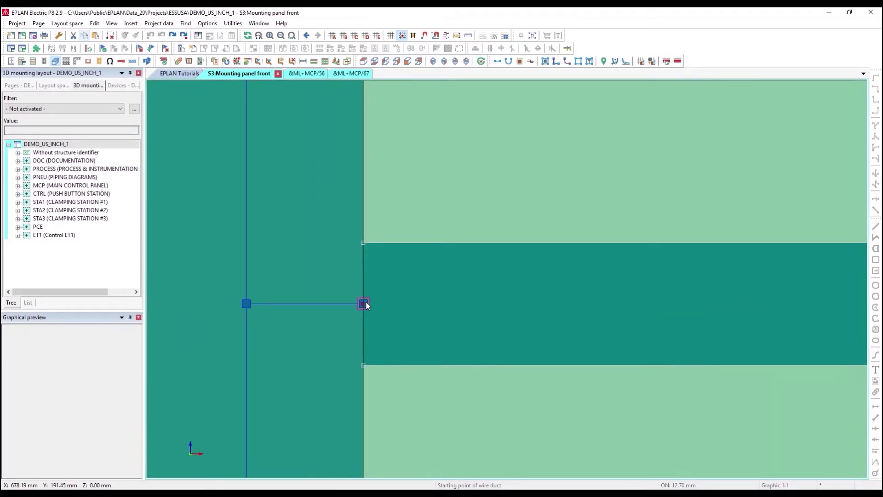
pyautogui.click(363, 304)
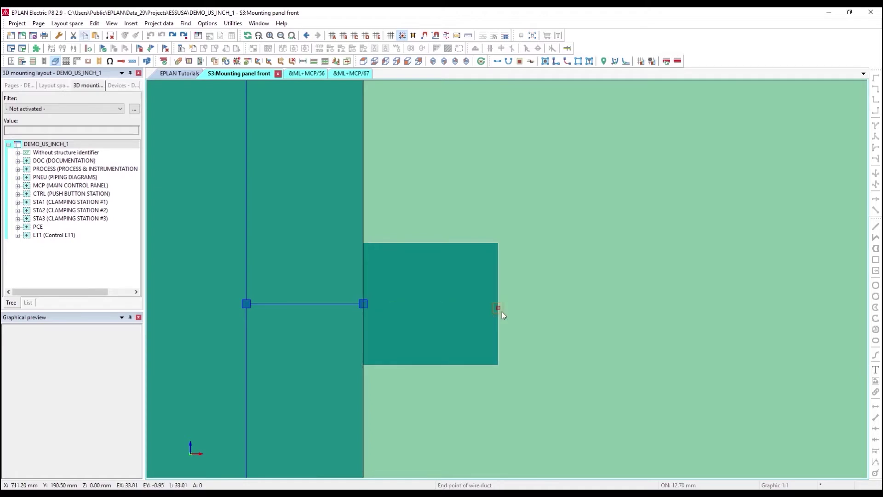
pyautogui.moveTo(686, 315); pyautogui.dragTo(475, 289, button='middle')
pyautogui.moveTo(730, 283); pyautogui.dragTo(617, 375, button='middle')
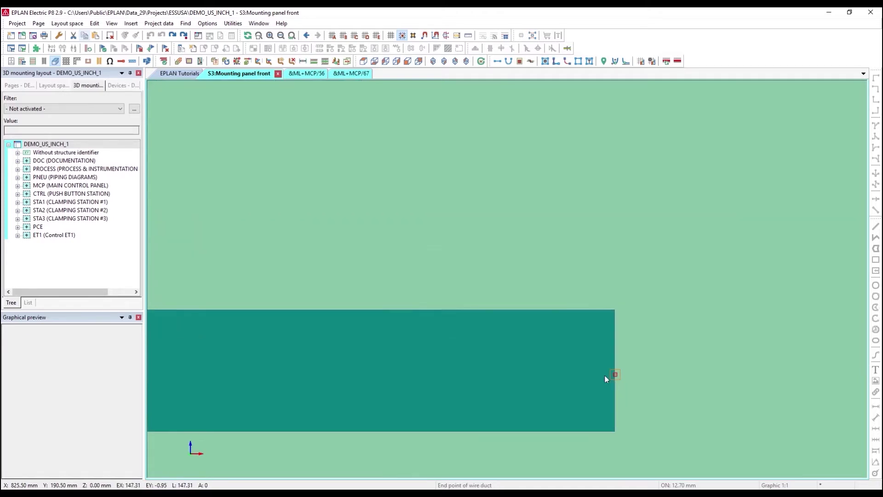
pyautogui.scroll(-1, 732, 370)
pyautogui.moveTo(735, 369); pyautogui.dragTo(562, 348, button='middle')
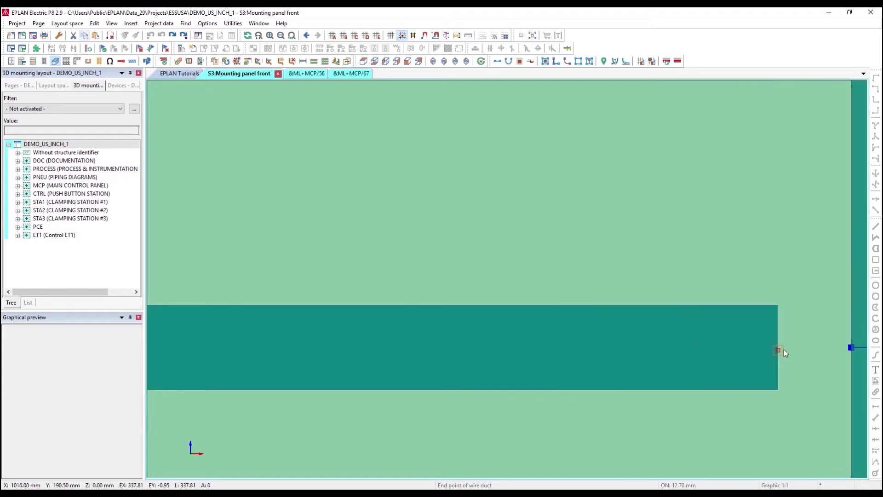
pyautogui.moveTo(809, 352); pyautogui.dragTo(713, 353, button='middle')
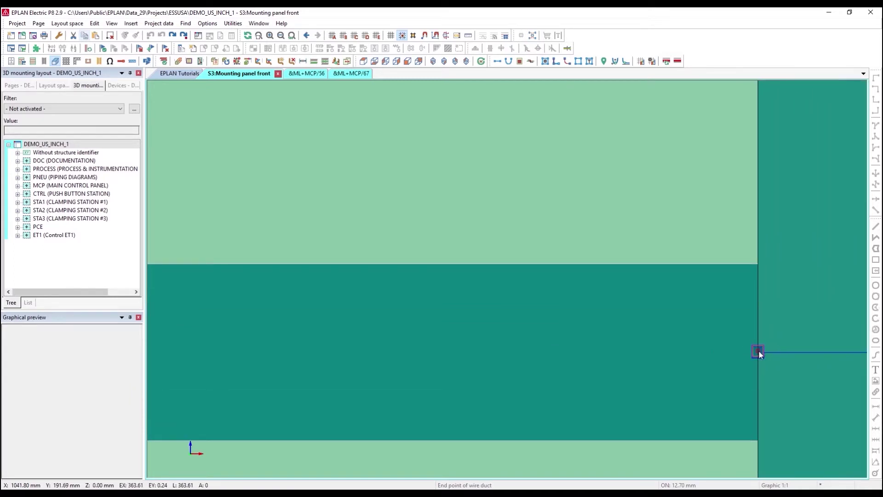
pyautogui.click(759, 352)
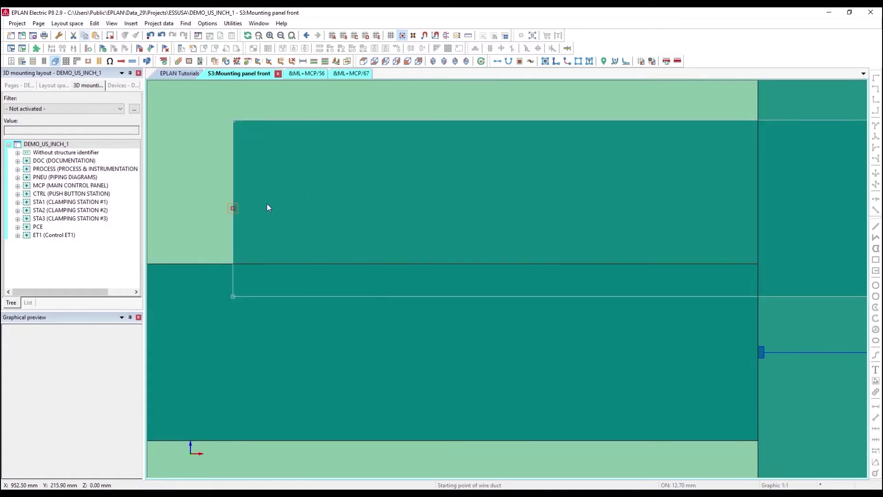
pyautogui.press('Escape')
pyautogui.scroll(-2, 493, 404)
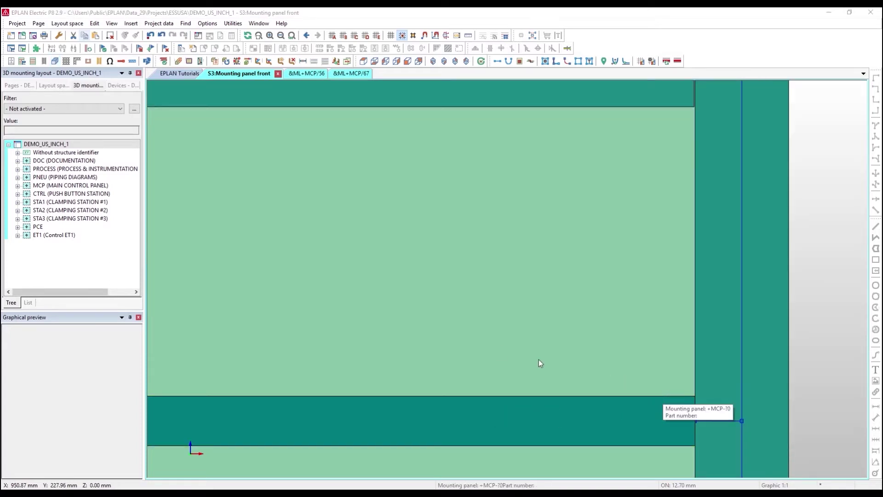
# Choose the Rittal support rail RIT.2313150 (TS 35/15, 2000 mm) as the mounting rail to insert.
pyautogui.moveTo(378, 325); pyautogui.dragTo(459, 333, button='middle')
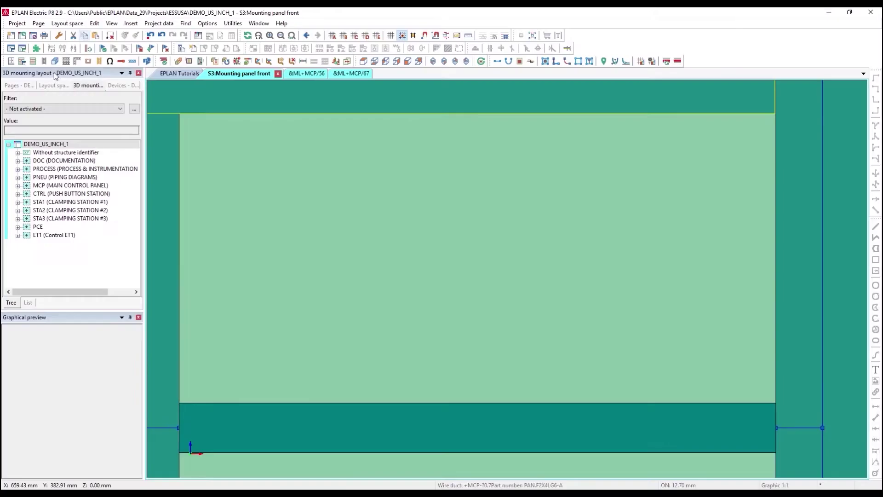
pyautogui.click(74, 66)
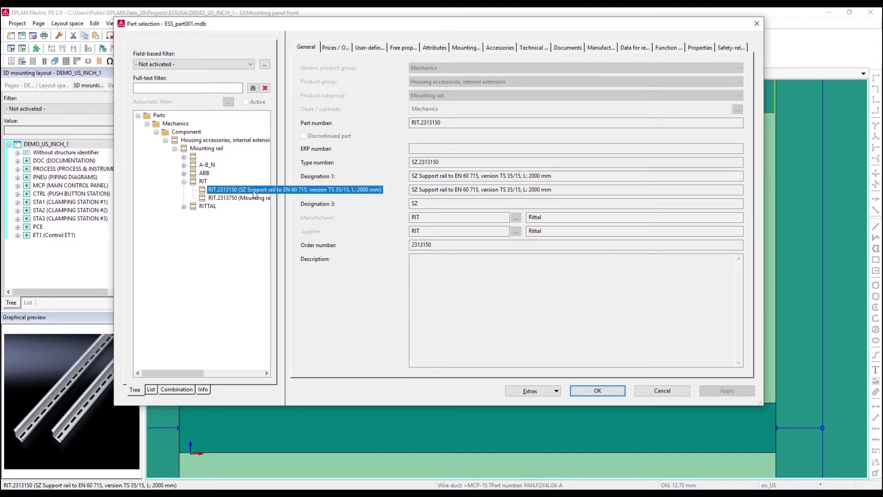
pyautogui.click(597, 391)
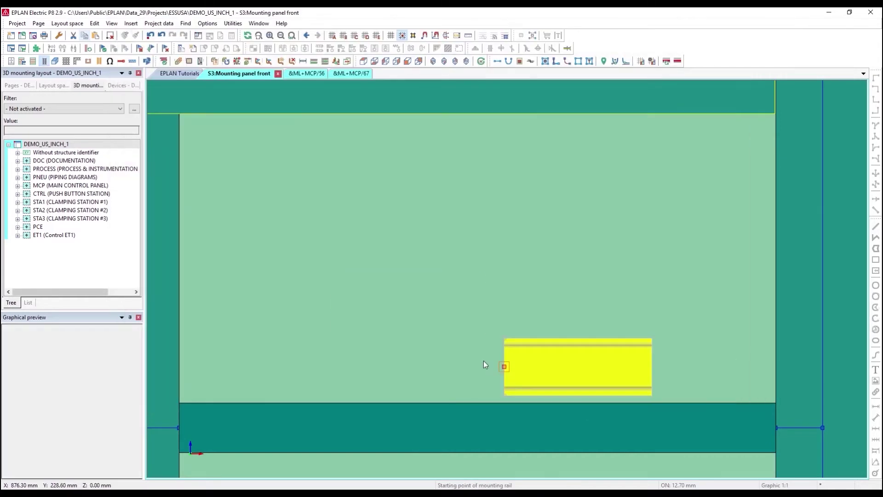
# Adopt the length of the newly placed horizontal wire duct for the mounting rail being inserted.
pyautogui.scroll(-2, 335, 280)
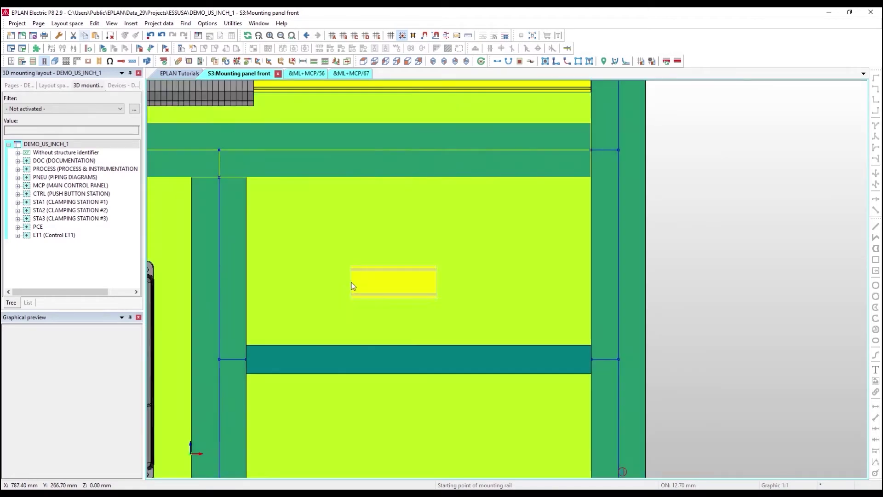
pyautogui.rightClick(352, 287)
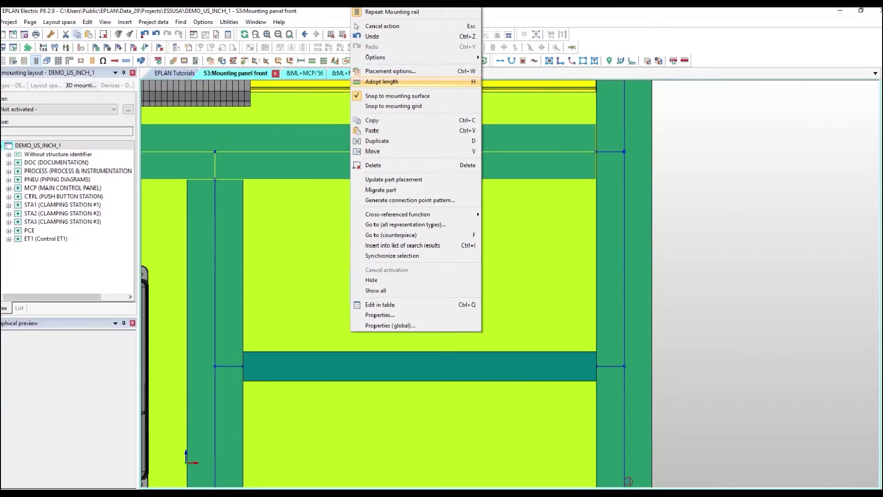
pyautogui.click(382, 82)
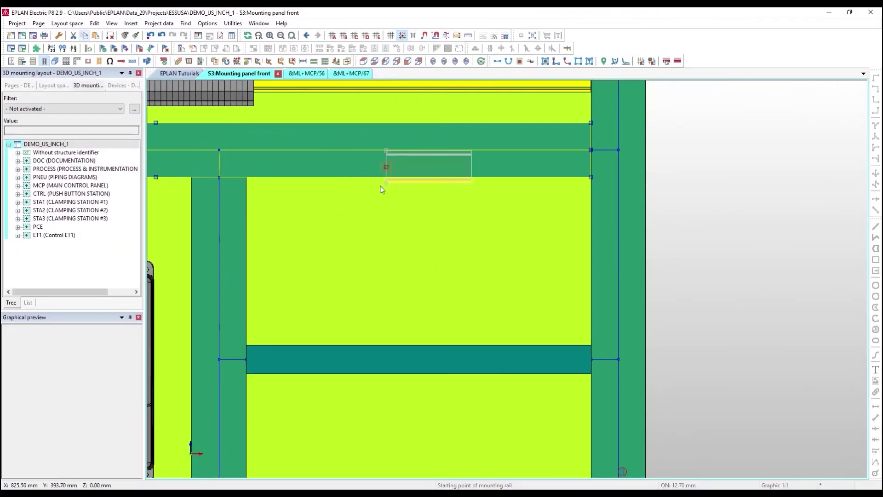
pyautogui.rightClick(376, 290)
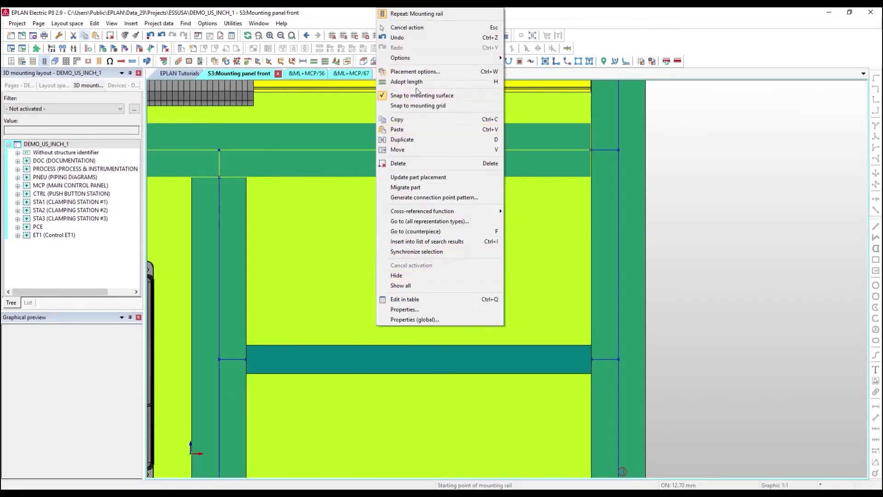
pyautogui.click(416, 86)
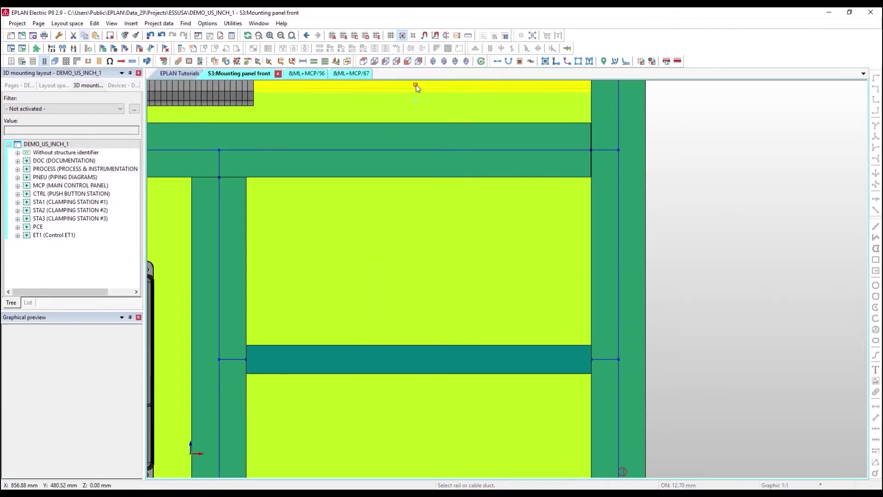
pyautogui.click(404, 355)
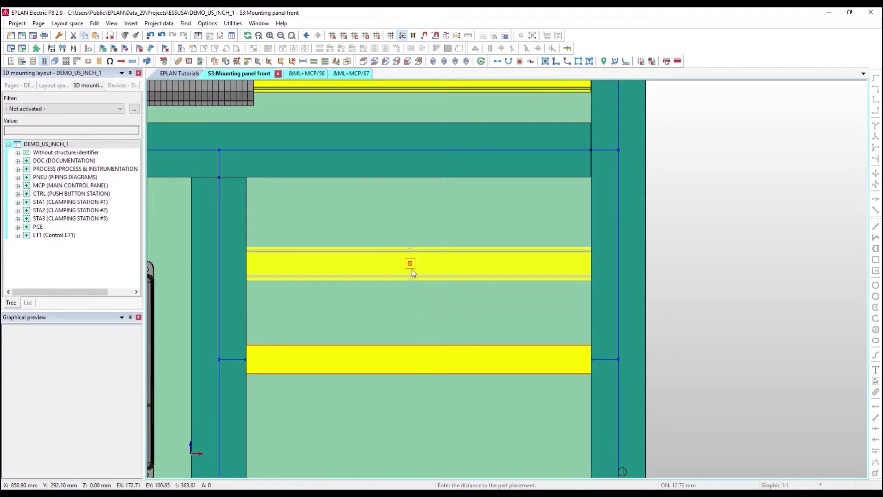
# Place the mounting rail centered between the new wire duct and the horizontal wire duct above it.
pyautogui.scroll(2, 412, 269)
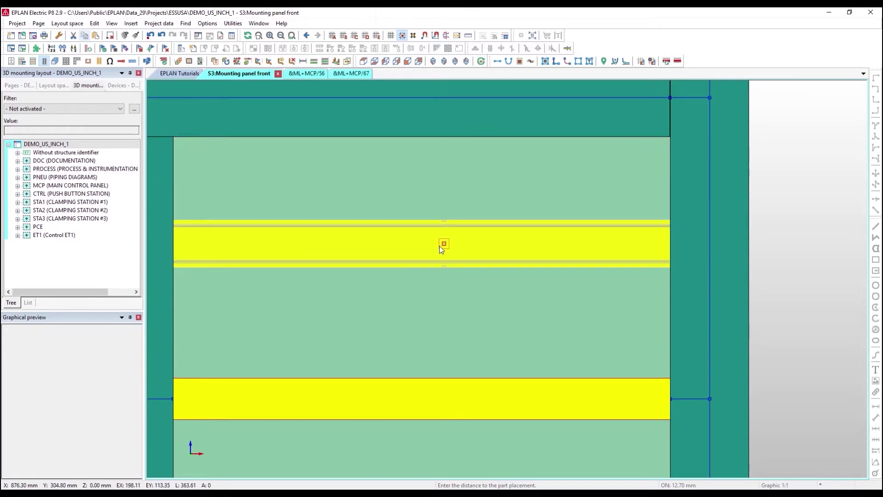
pyautogui.rightClick(440, 247)
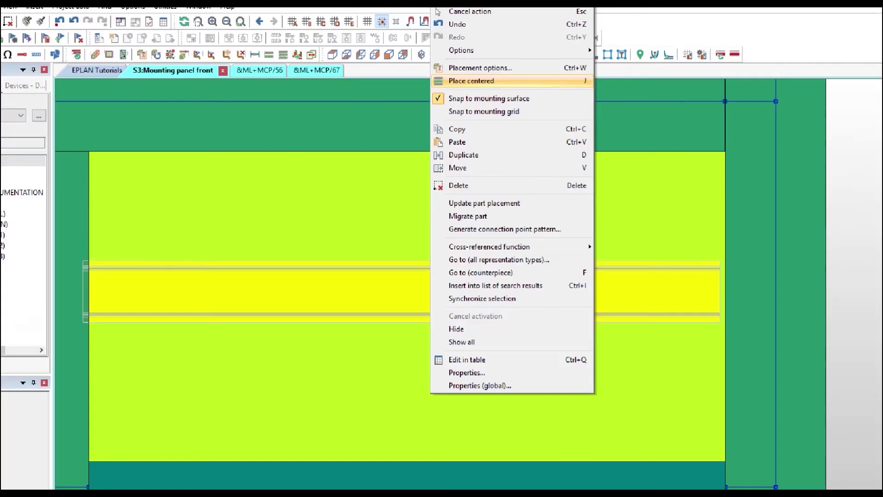
pyautogui.rightClick(431, 294)
pyautogui.click(466, 79)
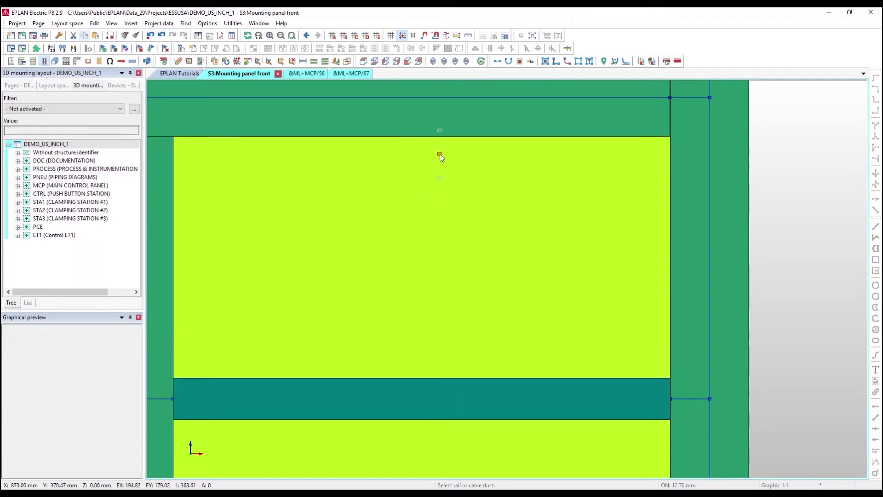
pyautogui.click(440, 130)
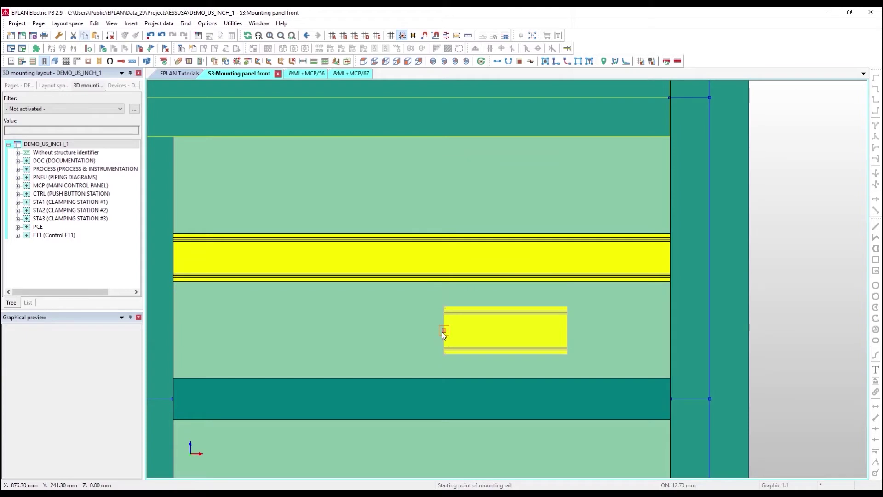
pyautogui.scroll(-1, 441, 332)
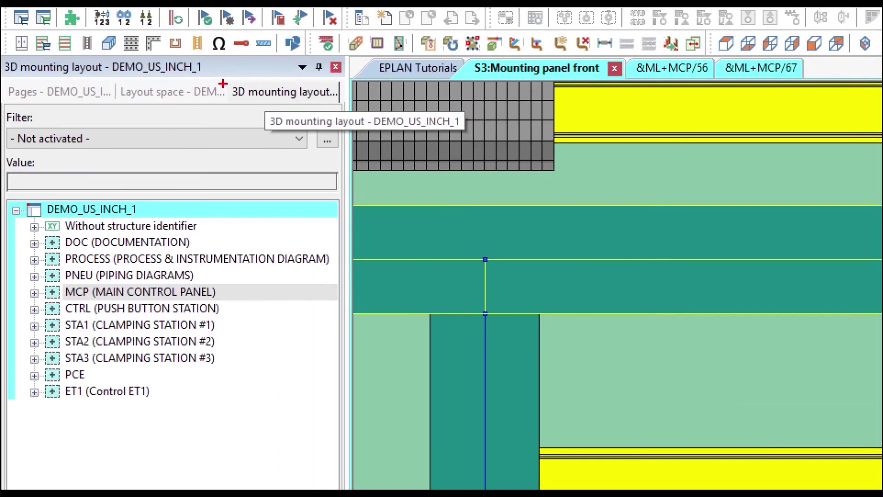
# On schematic page &ML+MCP/56, synchronize motor overload switch MOL5643 with the 3D mounting layout navigator and select its part A-B.140M-C2E-B25.
pyautogui.moveTo(223, 83); pyautogui.dragTo(342, 105)
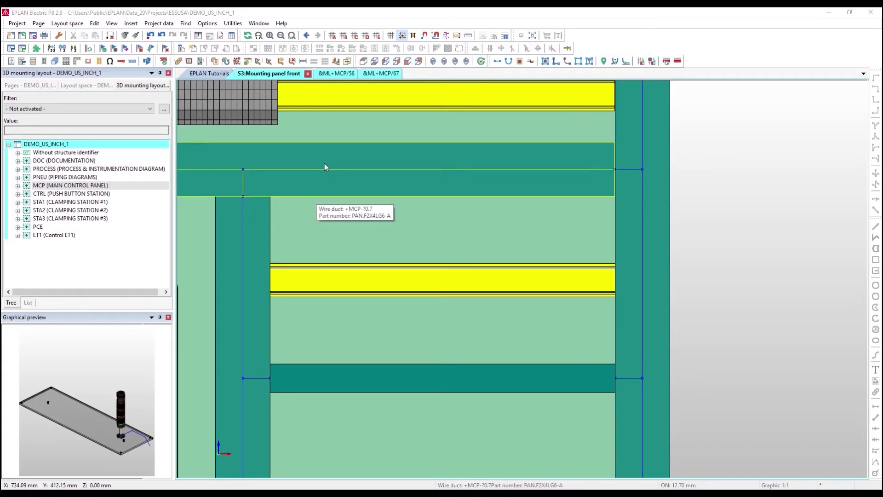
pyautogui.click(343, 74)
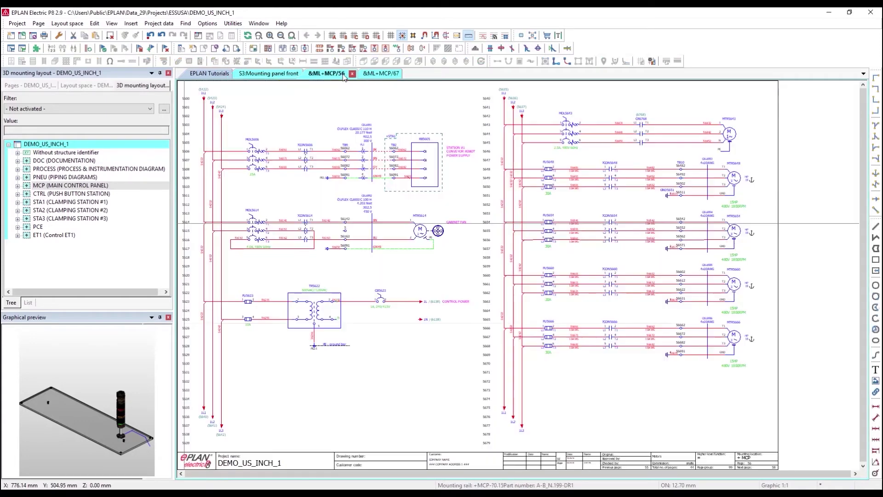
pyautogui.scroll(2, 562, 137)
pyautogui.moveTo(562, 137); pyautogui.dragTo(525, 192, button='middle')
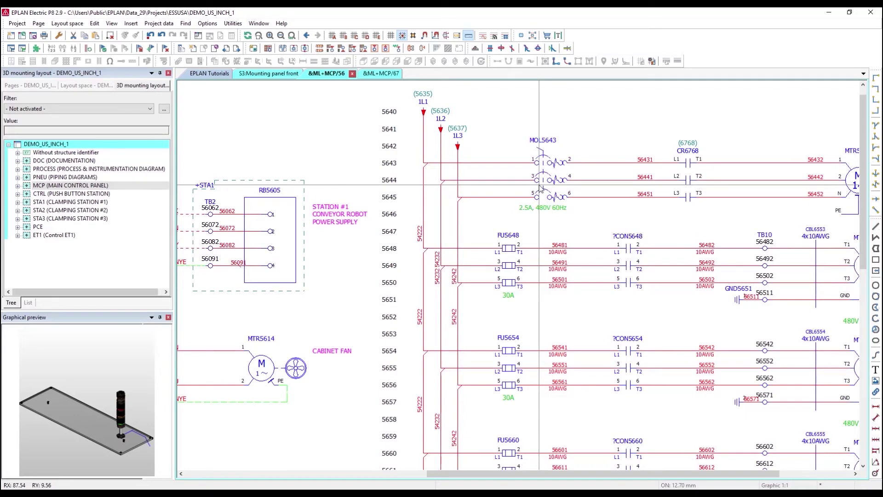
pyautogui.scroll(2, 540, 185)
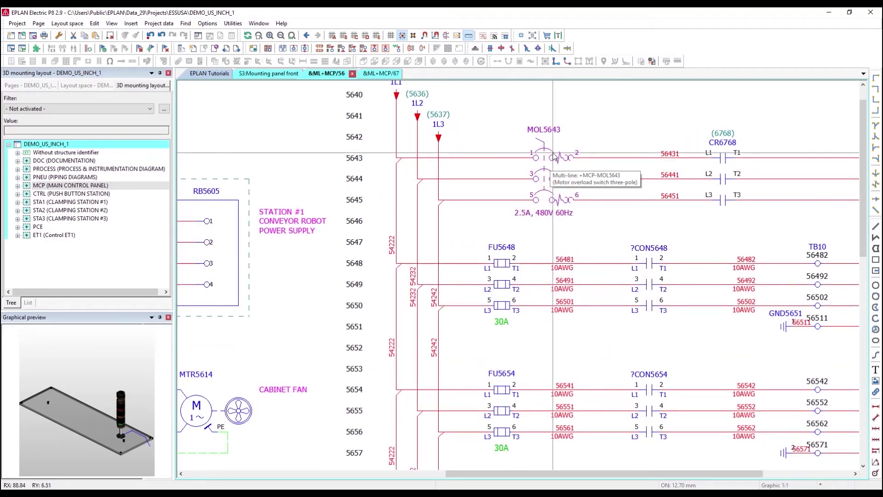
pyautogui.rightClick(554, 158)
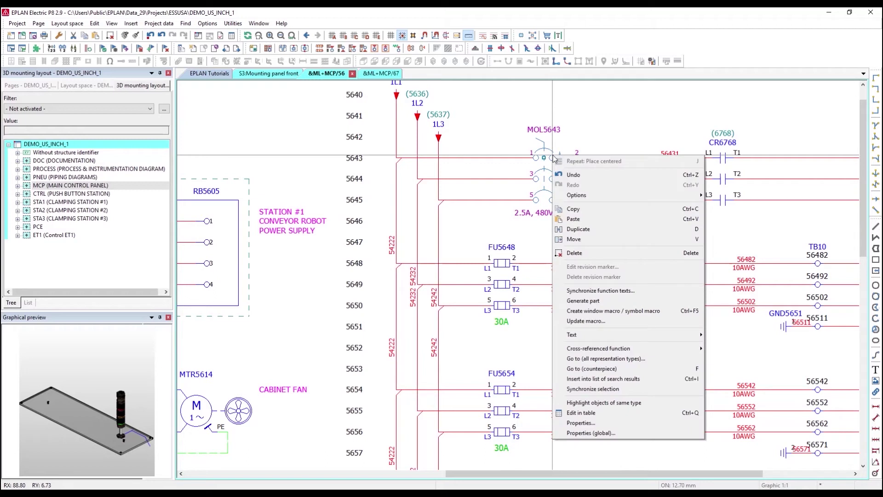
pyautogui.click(597, 389)
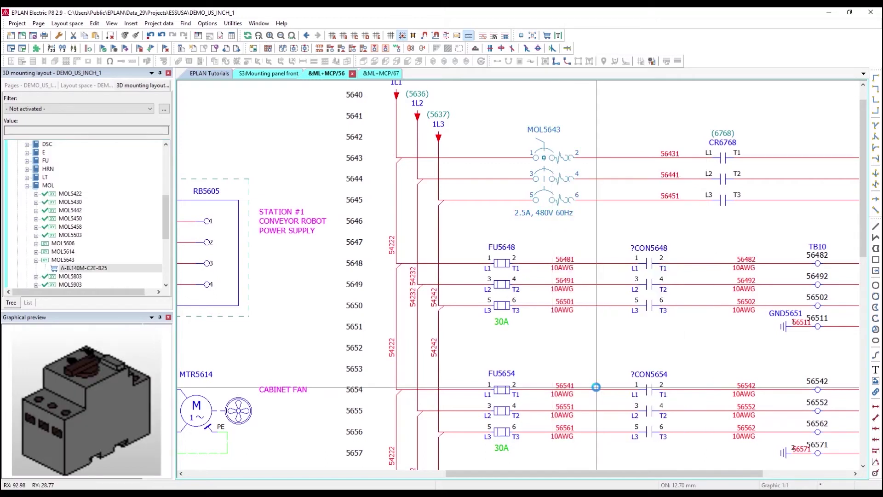
pyautogui.click(68, 269)
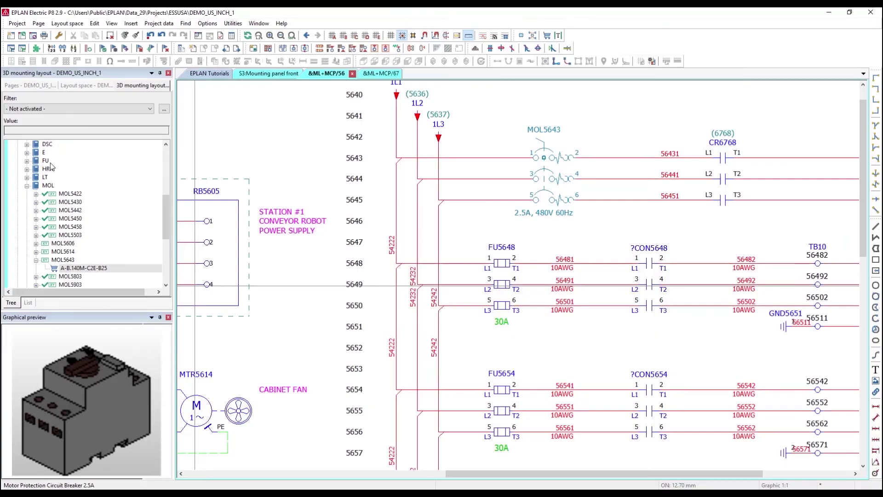
pyautogui.click(189, 399)
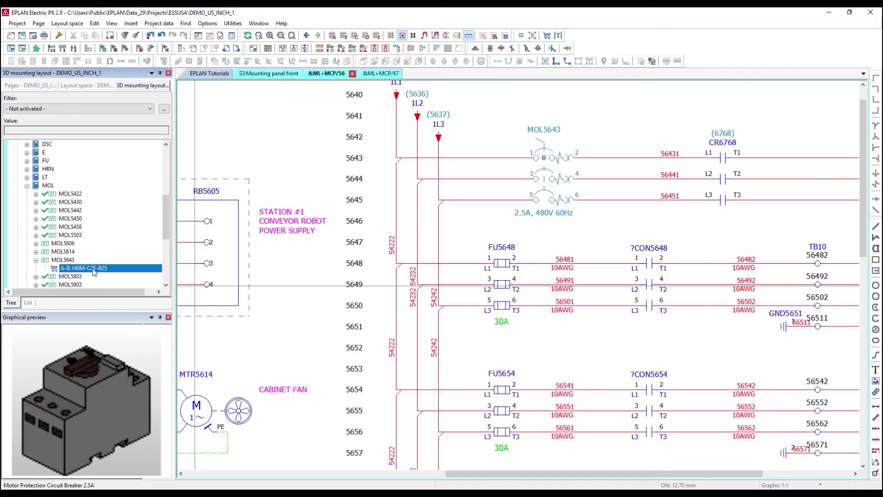
# Place part A-B.140M-C2E-B25 of MOL5643 on the upper mounting rail of the S3 mounting panel front, right of the existing gray component block.
pyautogui.click(281, 74)
pyautogui.moveTo(351, 101); pyautogui.dragTo(367, 187, button='middle')
pyautogui.scroll(1, 357, 187)
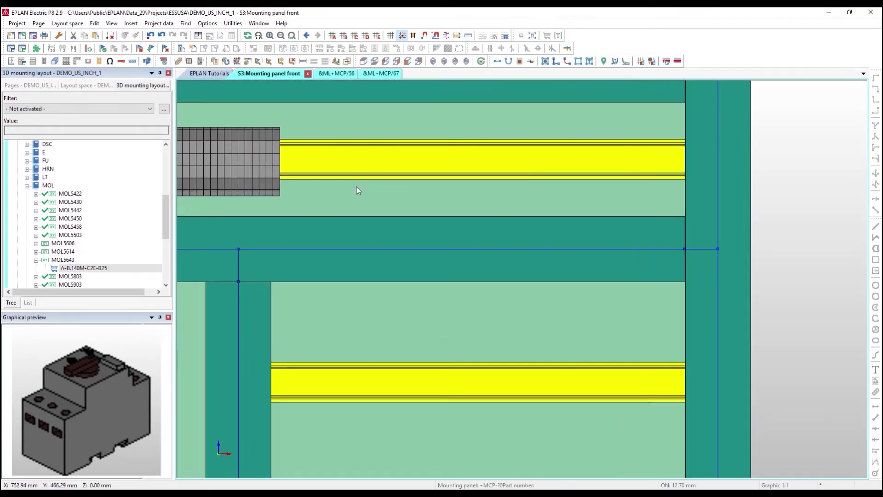
pyautogui.moveTo(84, 267); pyautogui.dragTo(347, 161)
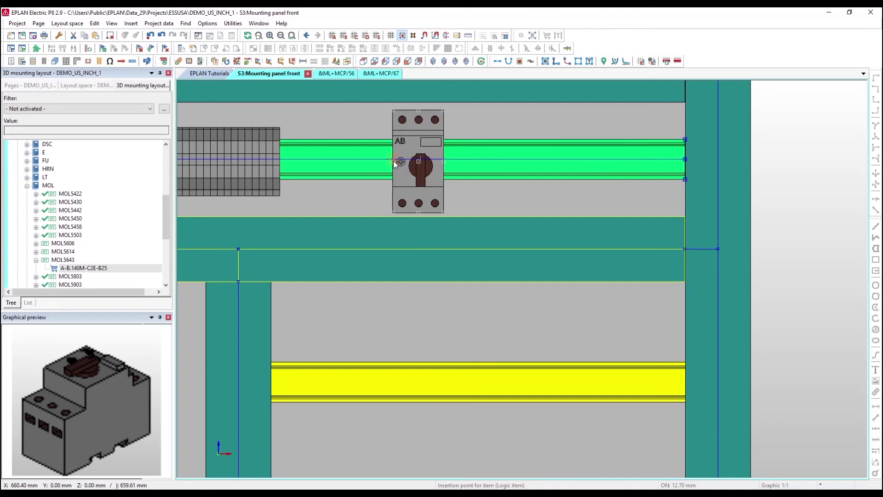
pyautogui.click(434, 169)
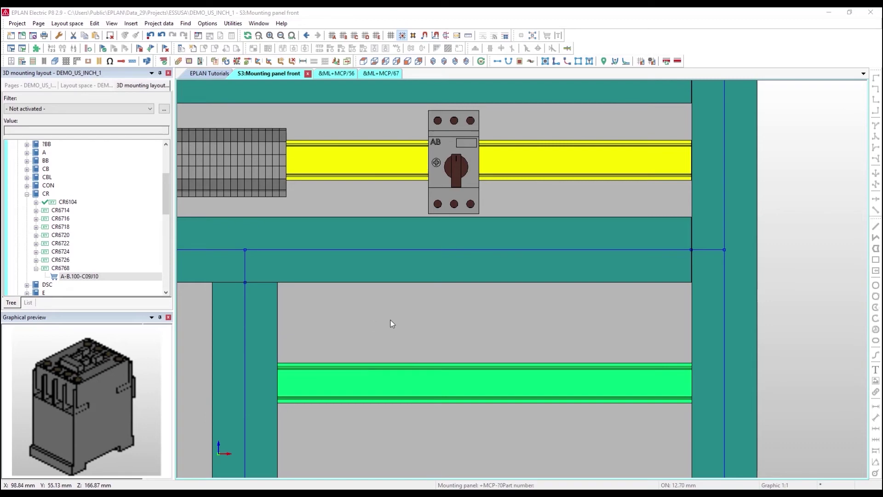
# On schematic page &ML+MCP/67, synchronize coil CR6768 with the 3D mounting layout navigator and select its part A-B.100-C09J10.
pyautogui.click(382, 74)
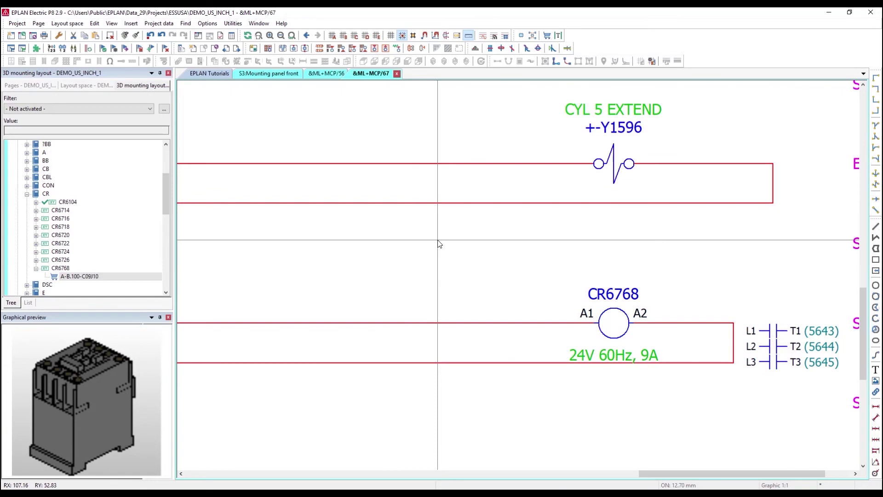
pyautogui.scroll(-3, 440, 244)
pyautogui.scroll(4, 530, 240)
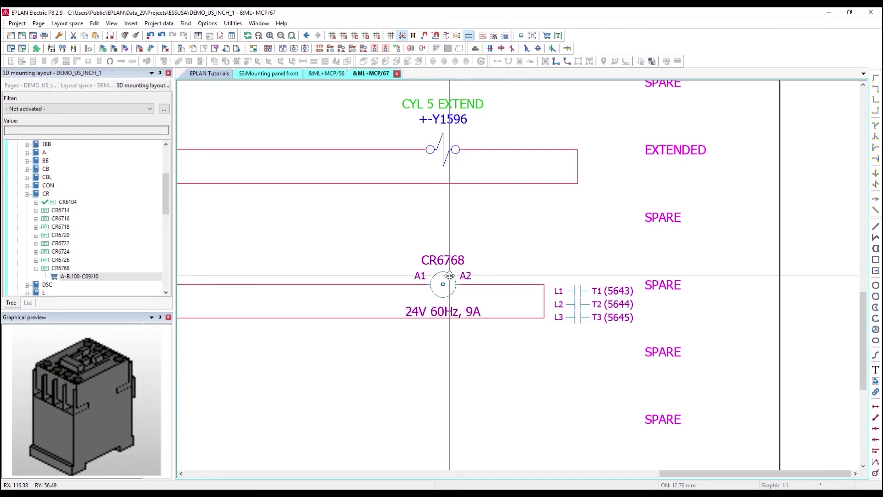
pyautogui.rightClick(450, 276)
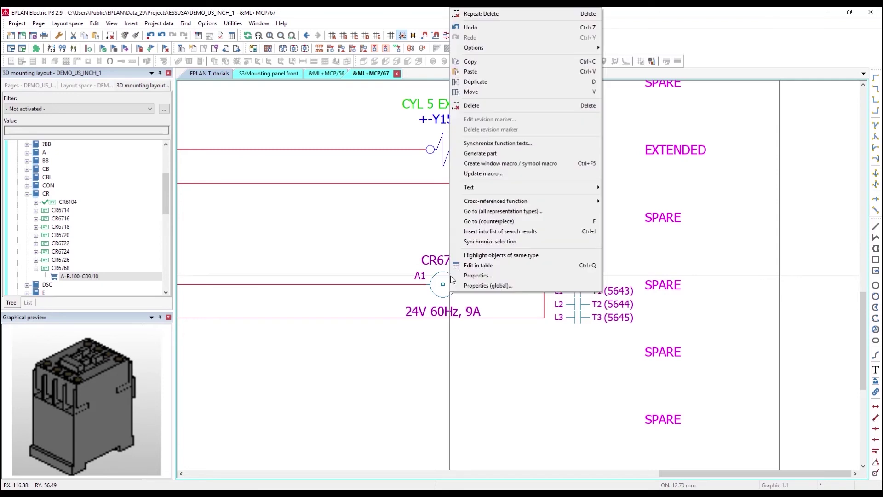
pyautogui.click(489, 244)
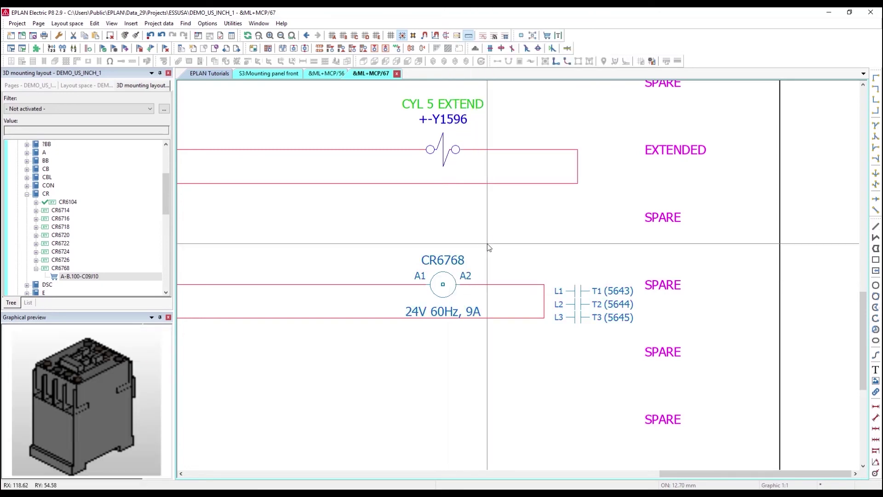
pyautogui.click(90, 277)
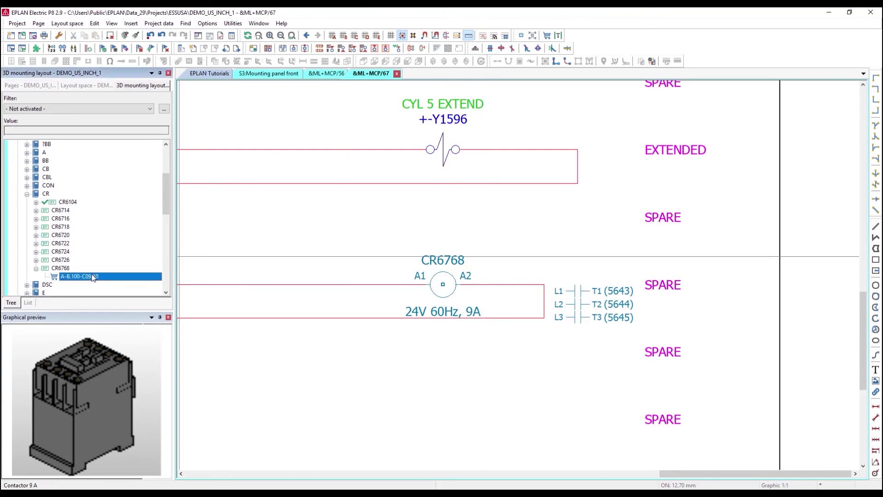
# Place contactor A-B.100-C09J10 of CR6768 on the new lower mounting rail by its center handle, about 76 mm from the rail's left end.
pyautogui.click(258, 74)
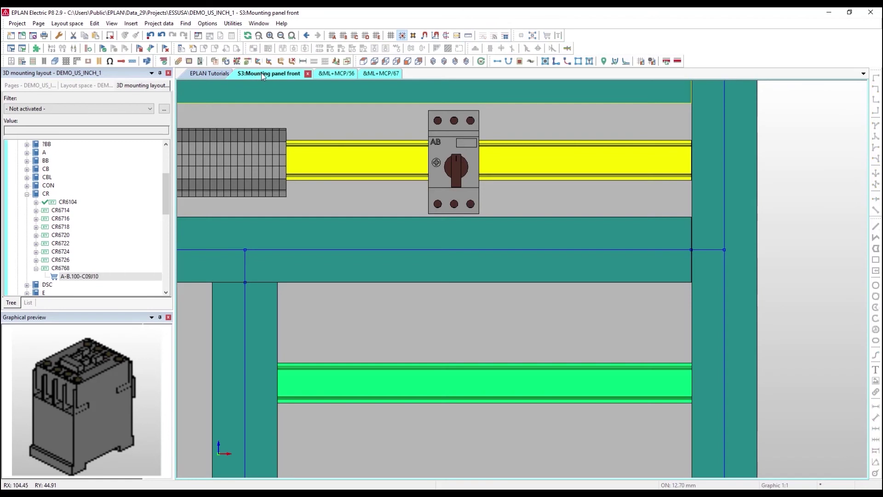
pyautogui.moveTo(311, 327); pyautogui.dragTo(315, 289, button='middle')
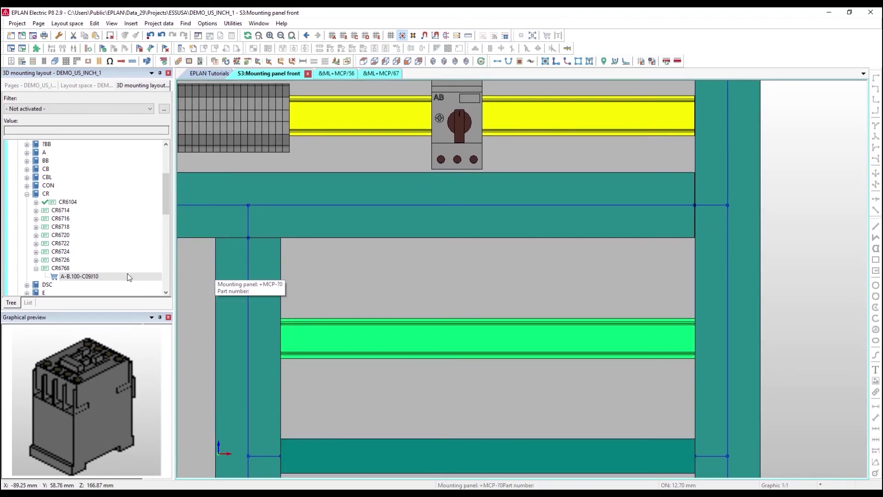
pyautogui.moveTo(77, 275); pyautogui.dragTo(326, 284)
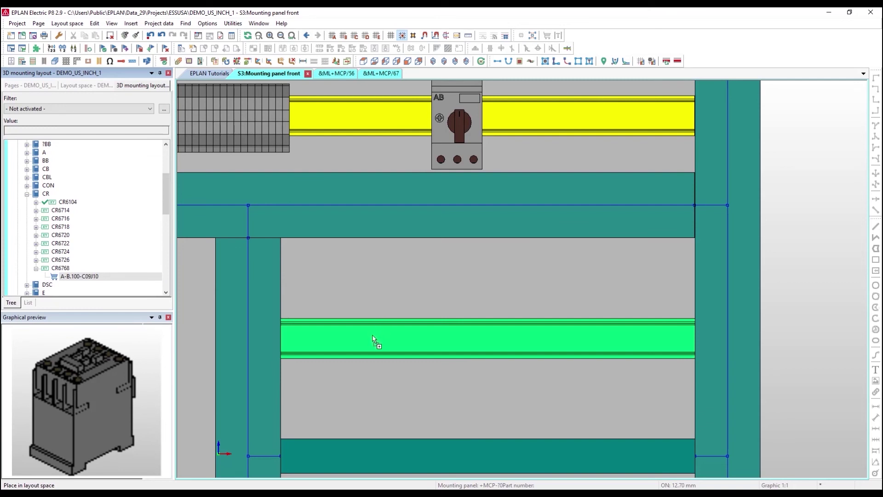
pyautogui.moveTo(372, 336); pyautogui.dragTo(373, 337)
pyautogui.press('Tab')
pyautogui.press('Tab')
pyautogui.press('Tab')
pyautogui.press('Tab')
pyautogui.press('Tab')
pyautogui.press('Tab')
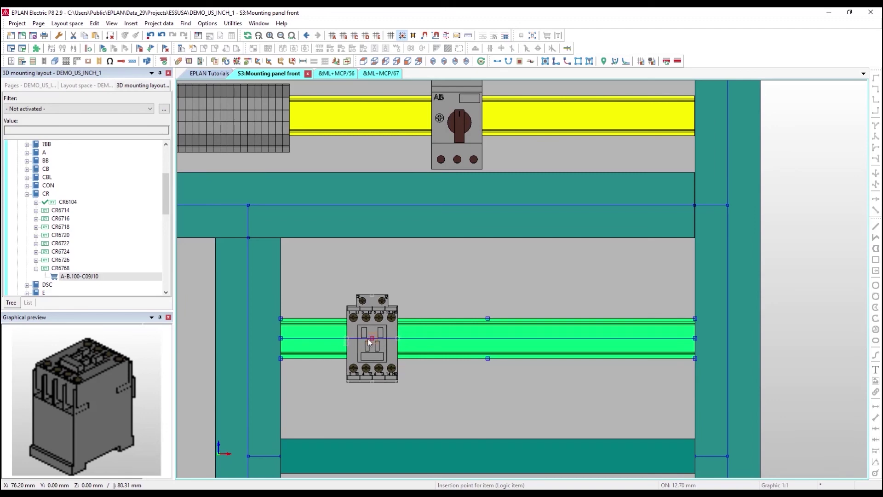
pyautogui.click(373, 338)
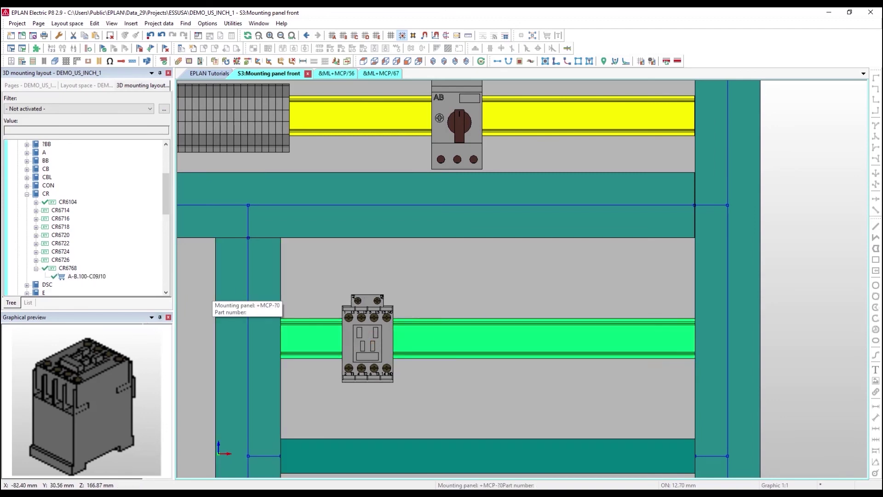
pyautogui.scroll(-1, 406, 295)
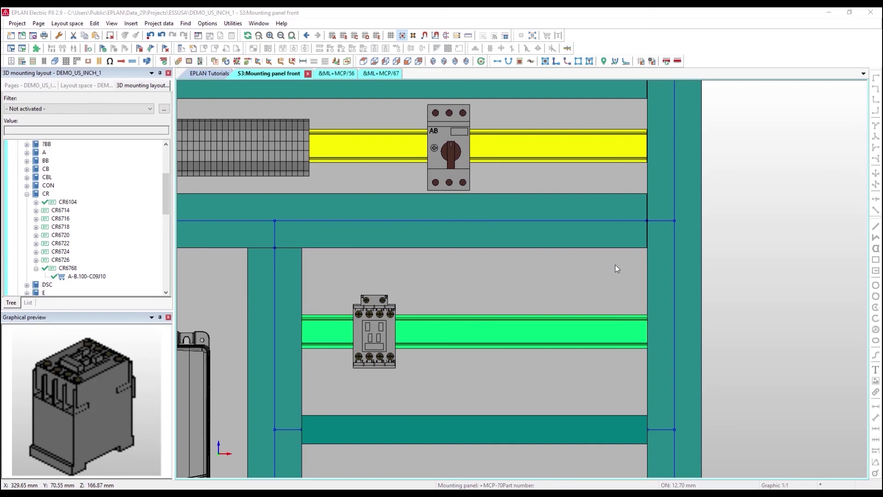